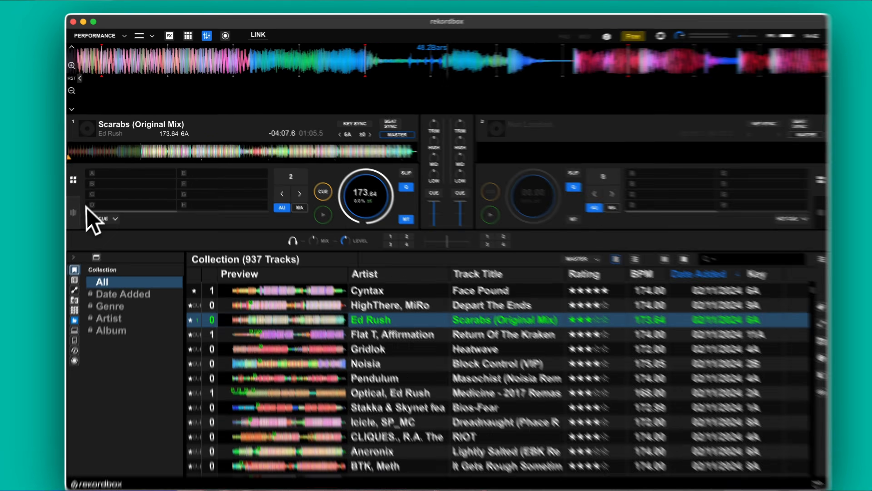
# - Open the beat grid editor for Scarabs on deck 1 and shift its waveform so the playhead sits at the drop
pyautogui.click(78, 206)
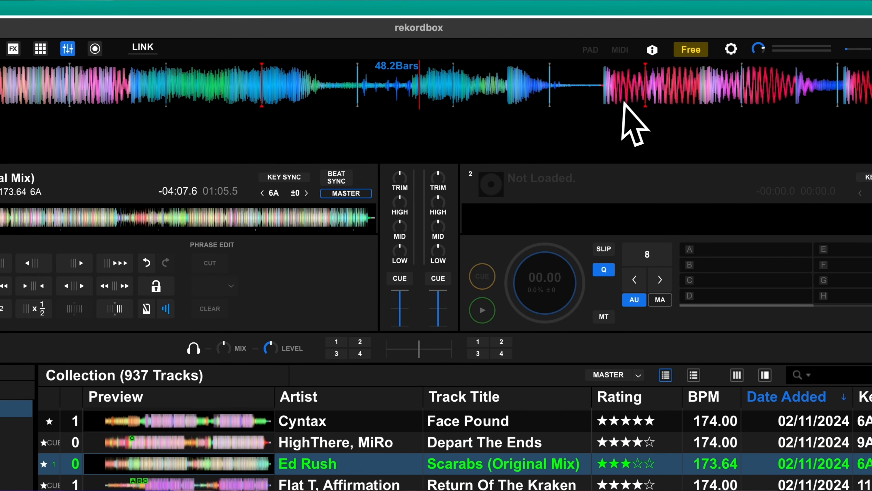
pyautogui.moveTo(792, 62); pyautogui.dragTo(749, 62)
pyautogui.moveTo(594, 93); pyautogui.dragTo(451, 89)
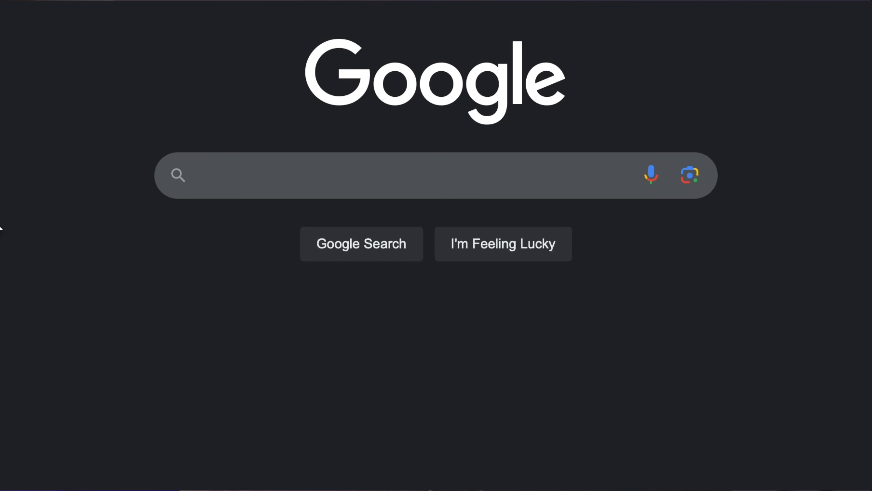
# - Search Google for "winslow peaced out bpm" and highlight the BPM in the Tunebat result
pyautogui.click(270, 179)
pyautogui.write('winslow peaced out bpm')
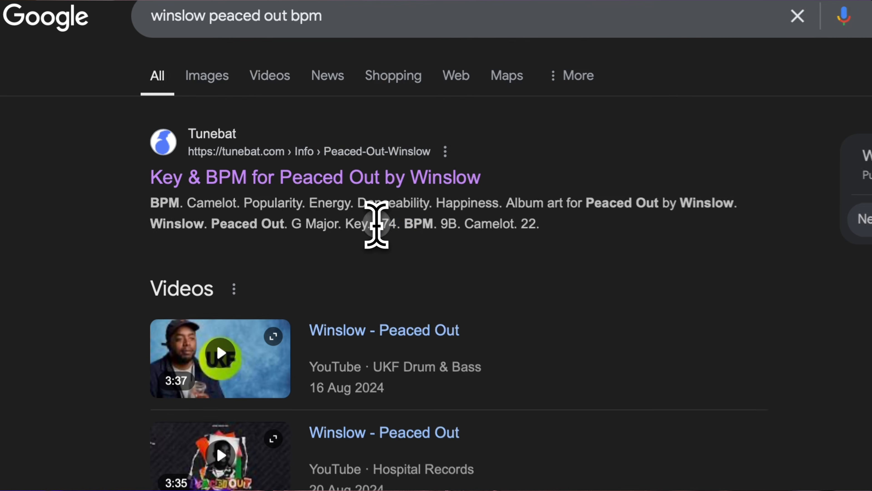
pyautogui.moveTo(375, 224); pyautogui.dragTo(416, 222)
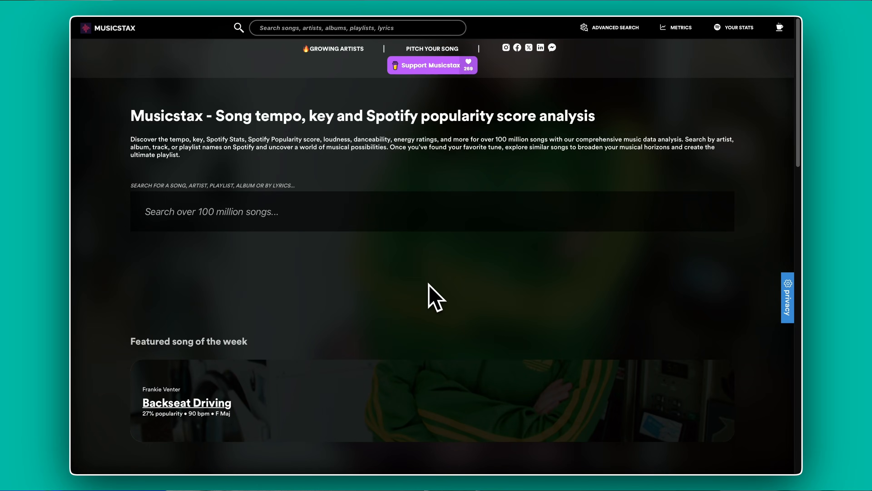
# - Search Musicstax for "winslow peaced out" and open Winslow's Peaced Out to look up its tempo
pyautogui.click(353, 33)
pyautogui.write('winslow peaced out')
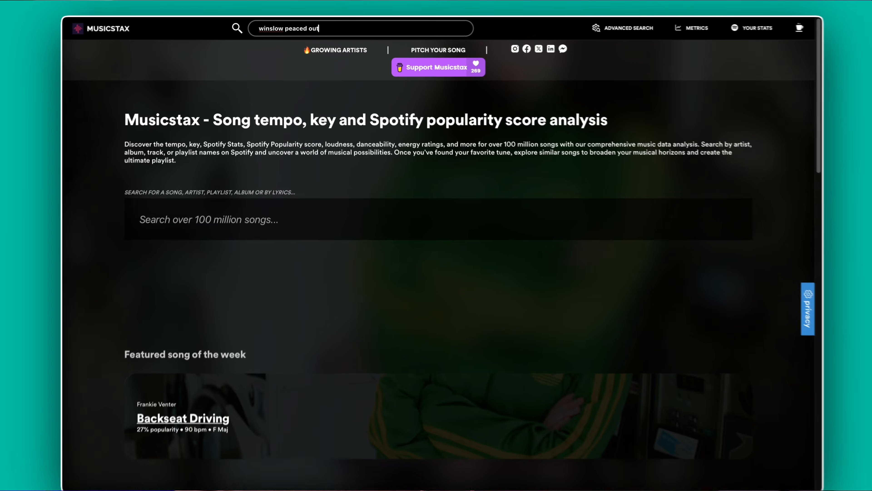
pyautogui.press('Return')
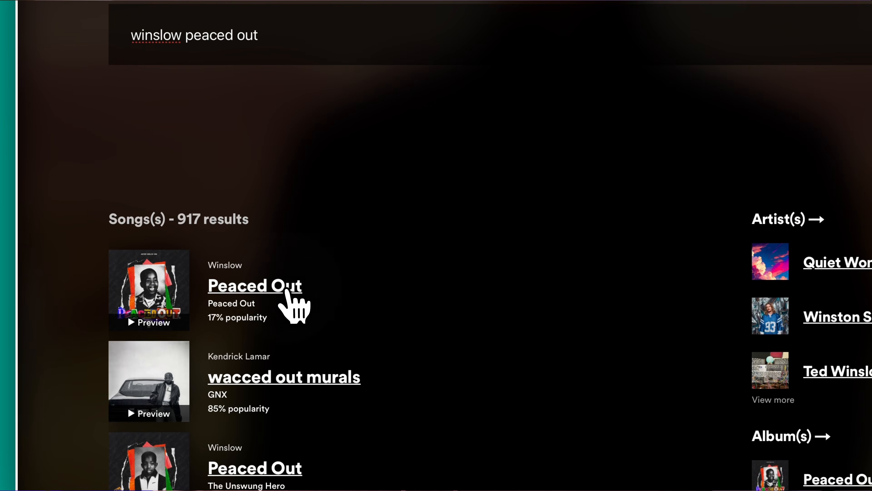
pyautogui.click(252, 322)
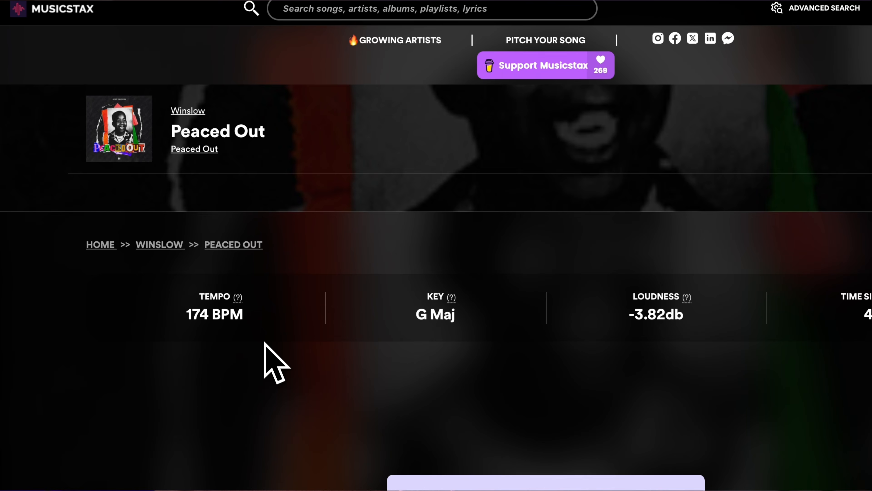
pyautogui.moveTo(267, 146); pyautogui.dragTo(212, 149)
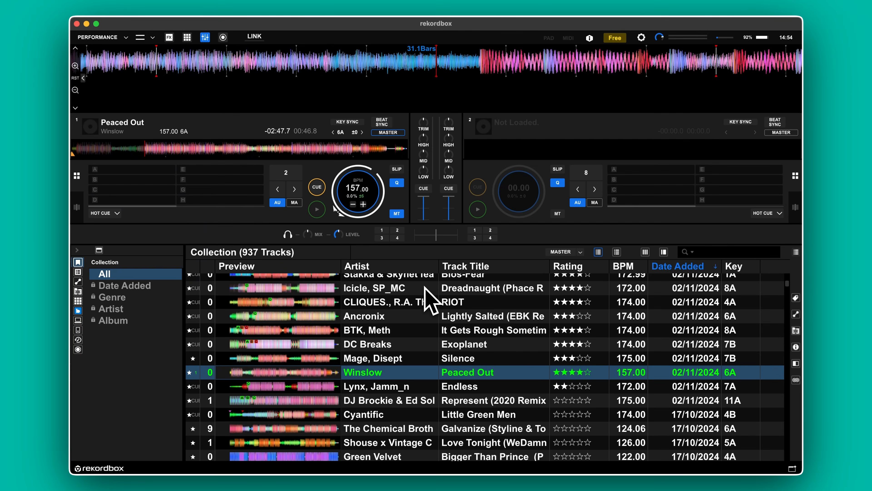
# - Back in rekordbox, open the beat grid editor for Peaced Out and line the playhead up with the drop
pyautogui.click(77, 207)
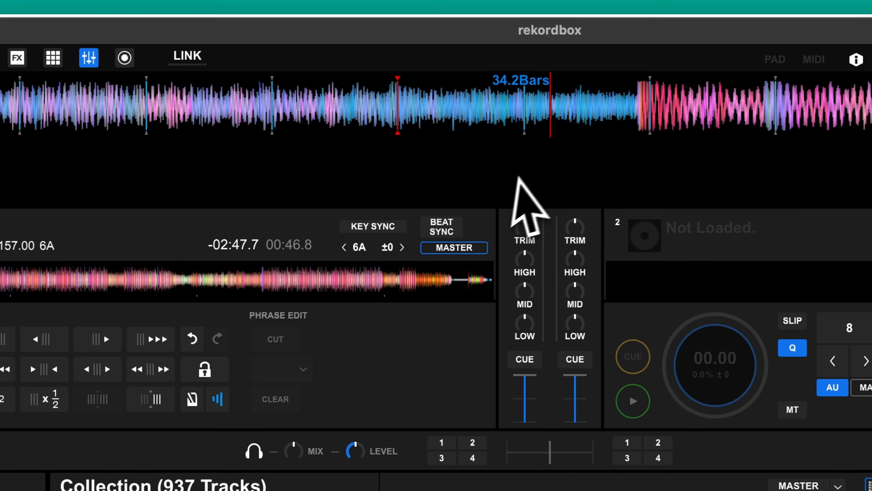
pyautogui.moveTo(830, 52); pyautogui.dragTo(752, 58)
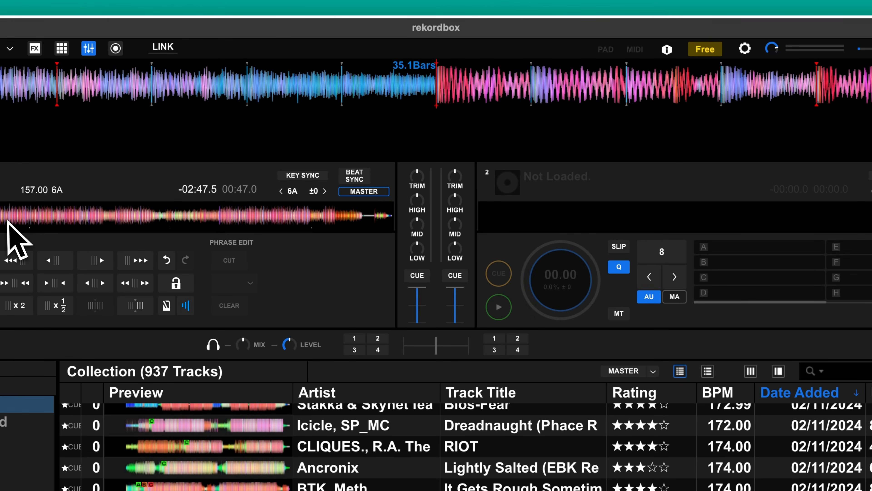
pyautogui.click(13, 220)
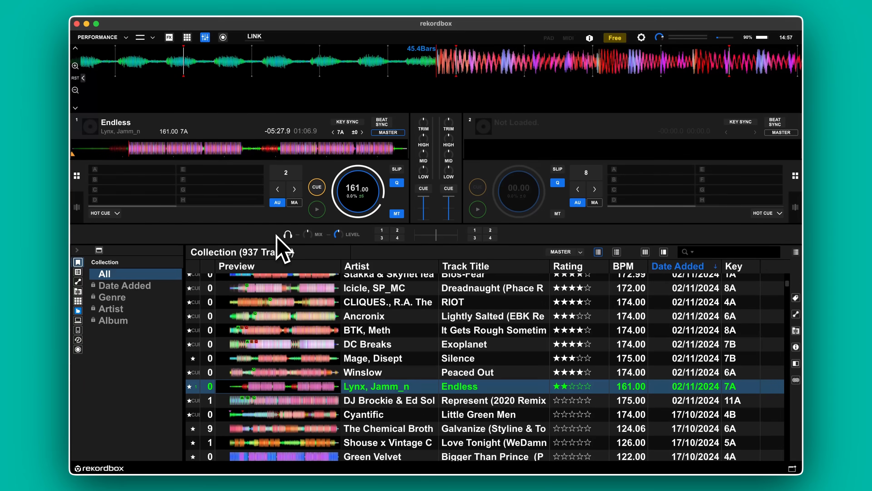
# - Open the beat grid editor for Endless, play the track and tap its tempo along with the beat
pyautogui.click(78, 206)
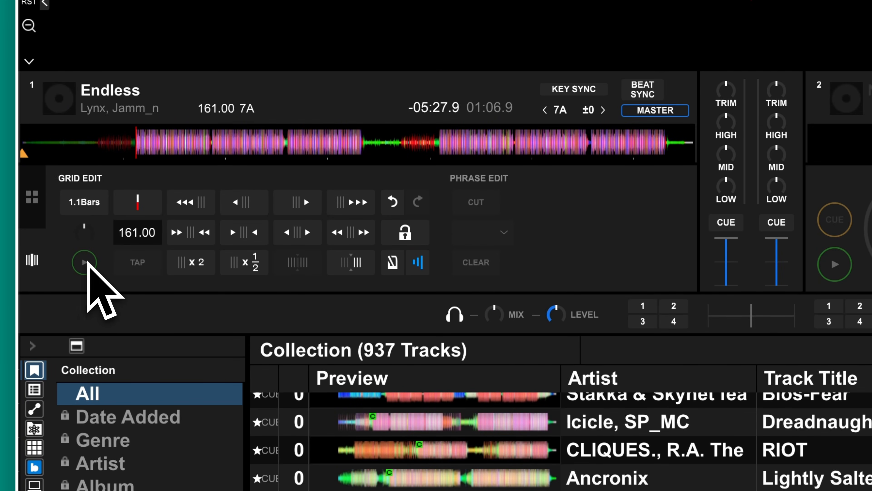
pyautogui.click(85, 261)
pyautogui.click(132, 261)
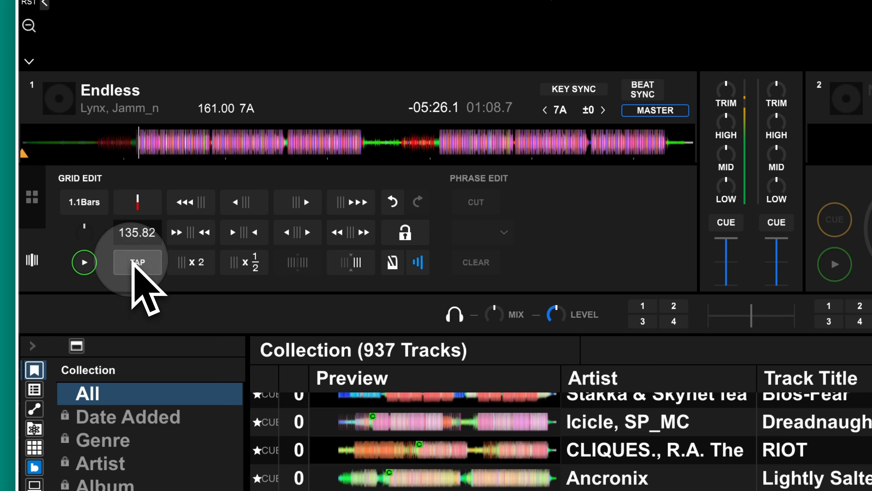
pyautogui.click(132, 262)
pyautogui.click(133, 263)
pyautogui.click(134, 262)
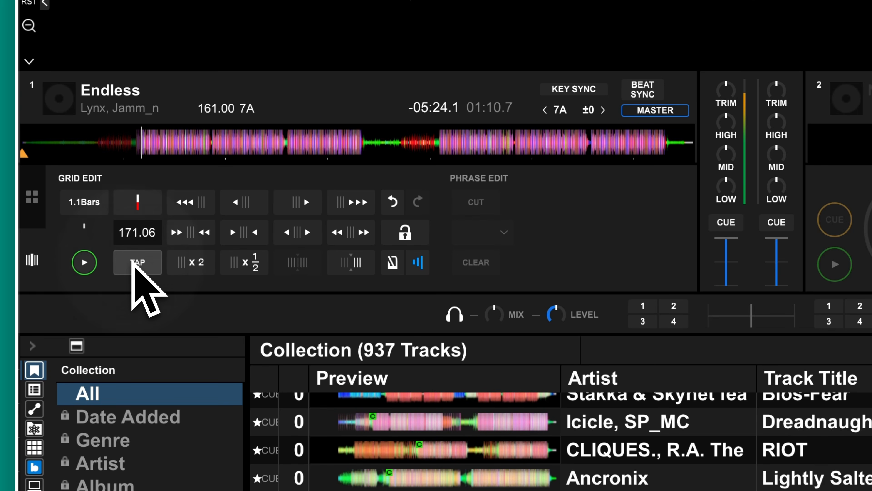
pyautogui.click(133, 262)
pyautogui.click(133, 262)
pyautogui.click(134, 262)
pyautogui.click(134, 261)
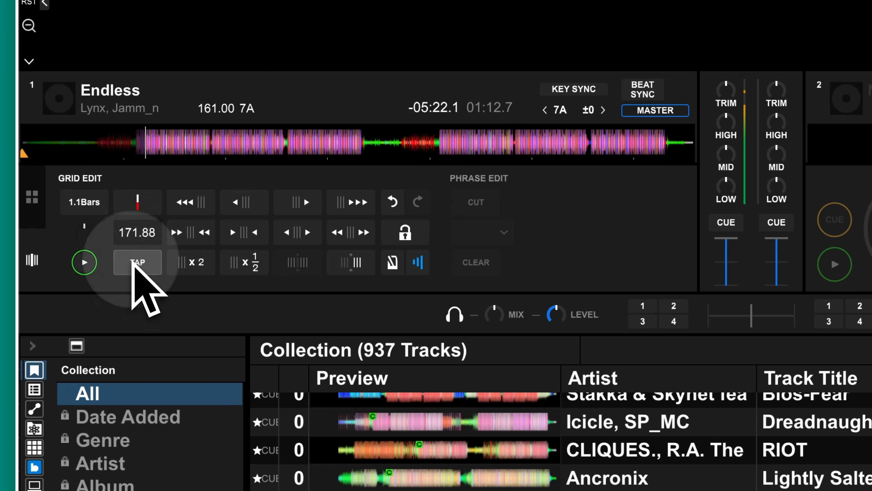
pyautogui.click(134, 262)
pyautogui.click(134, 261)
pyautogui.click(134, 262)
pyautogui.click(134, 262)
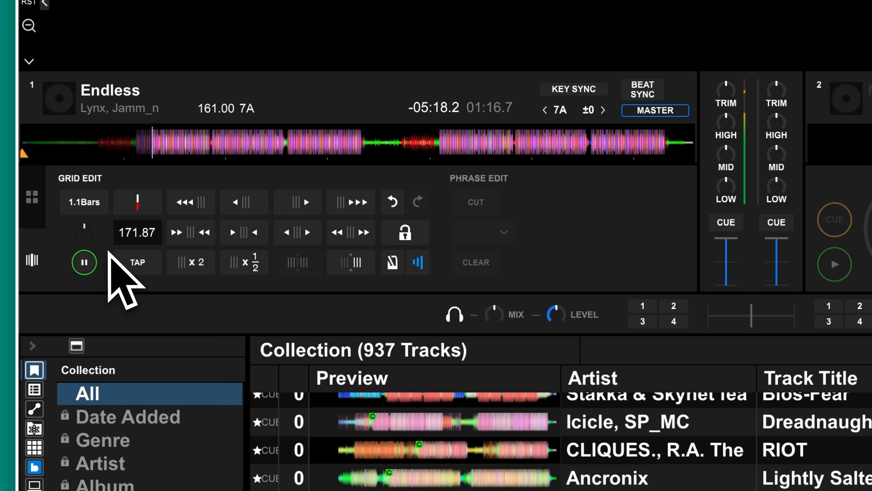
# - Set the beat grid tempo of Endless to 172 BPM and turn on the metronome to check the grid
pyautogui.click(131, 240)
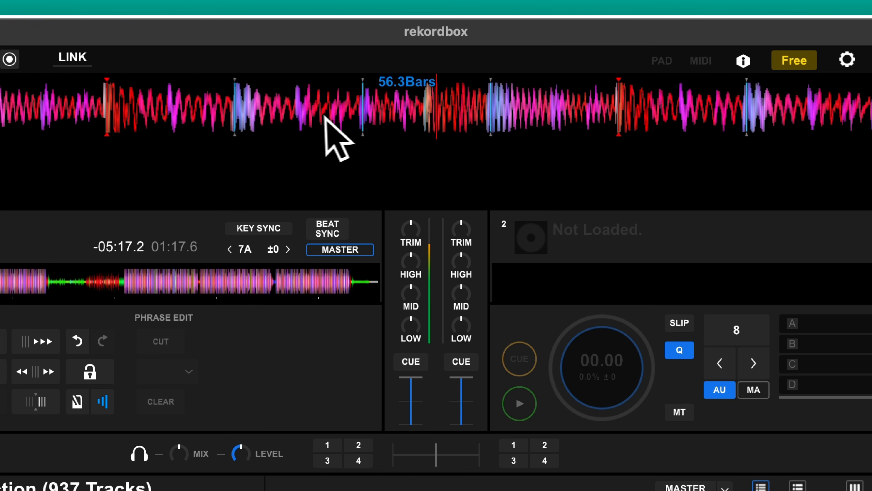
pyautogui.moveTo(325, 116); pyautogui.dragTo(452, 110)
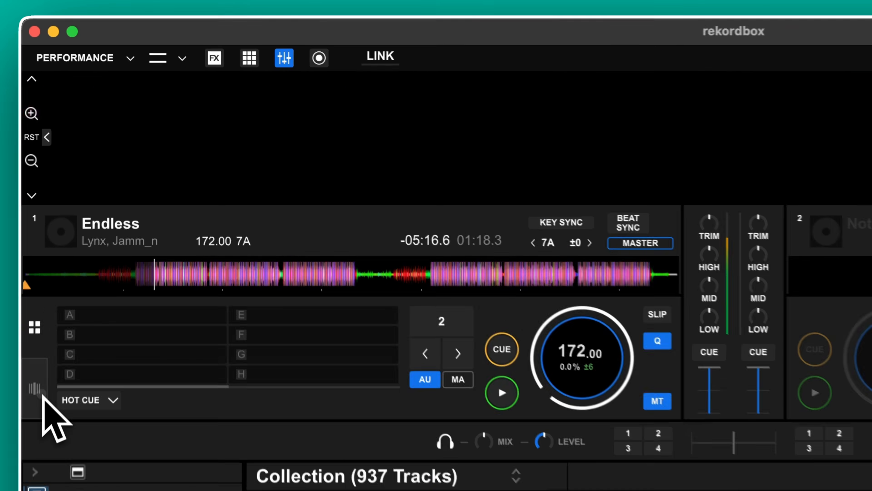
pyautogui.click(77, 207)
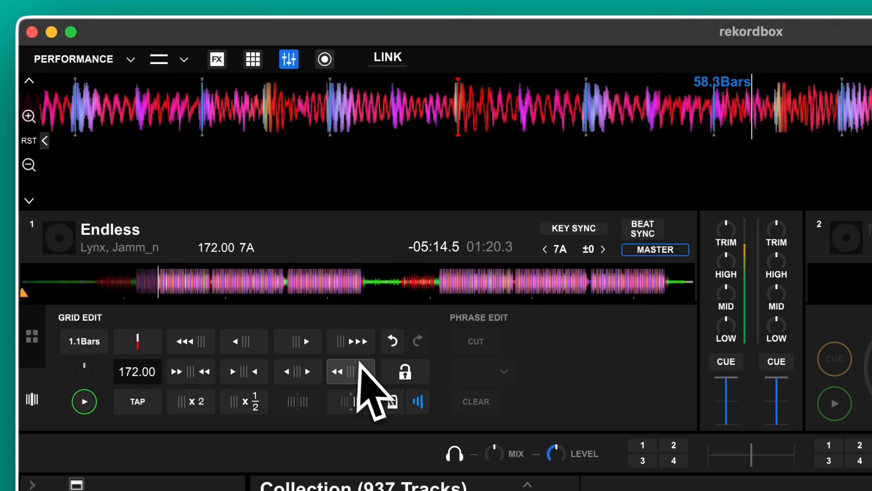
pyautogui.click(395, 404)
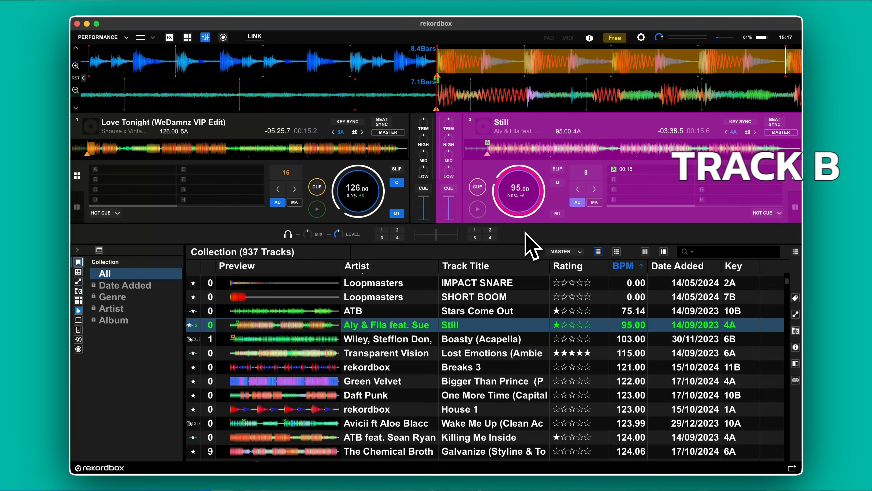
# - Play Still on deck 2 against Love Tonight on deck 1 to compare their tempos
pyautogui.moveTo(521, 208)
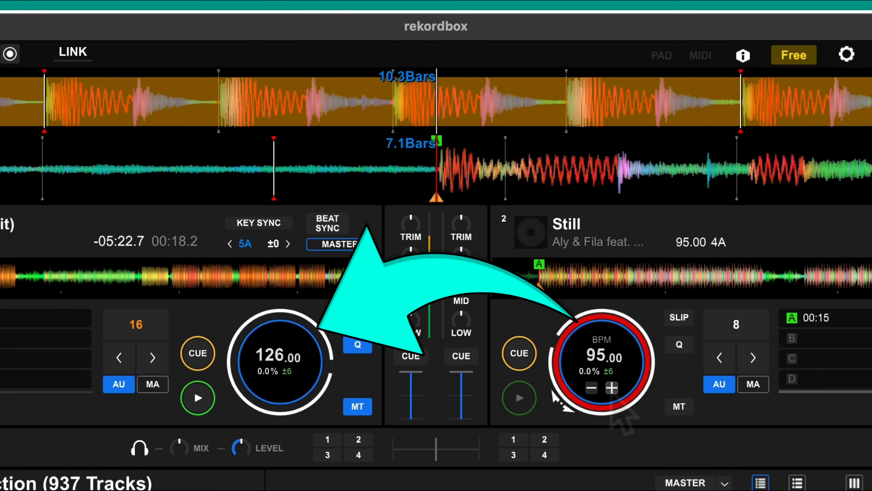
pyautogui.press('n')
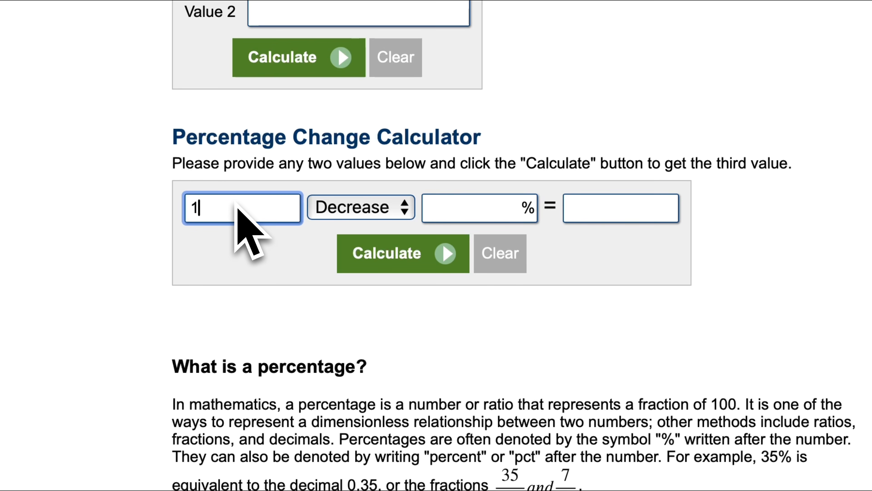
# - Calculate 126 decreased by 2.4% in the web Percentage Change Calculator and highlight the result
pyautogui.write('26')
pyautogui.click(460, 215)
pyautogui.write('2')
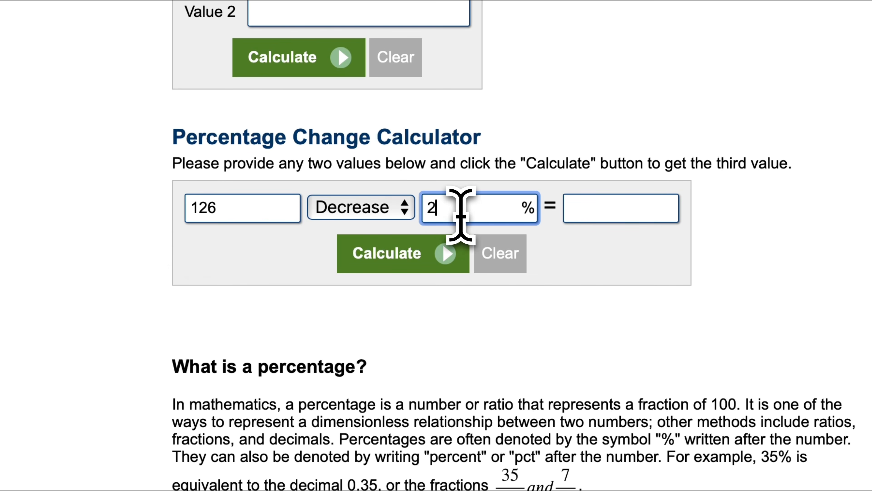
pyautogui.write('.4')
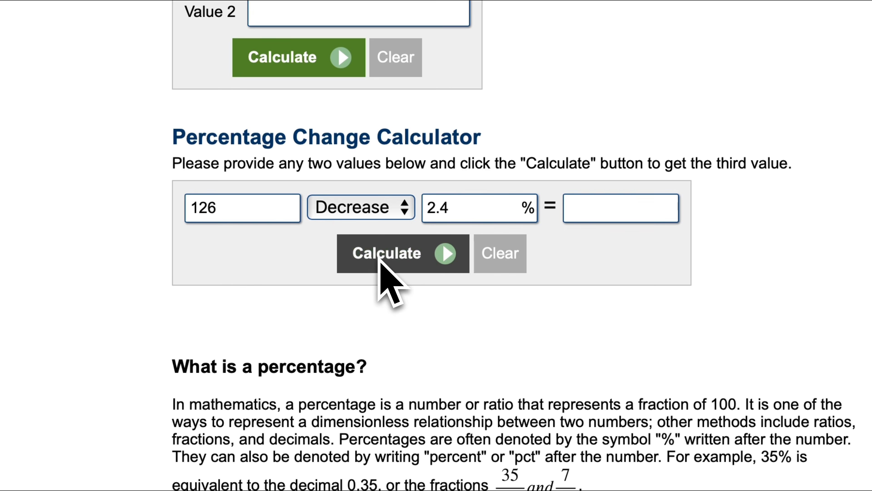
pyautogui.click(381, 258)
pyautogui.scroll(5, 389, 273)
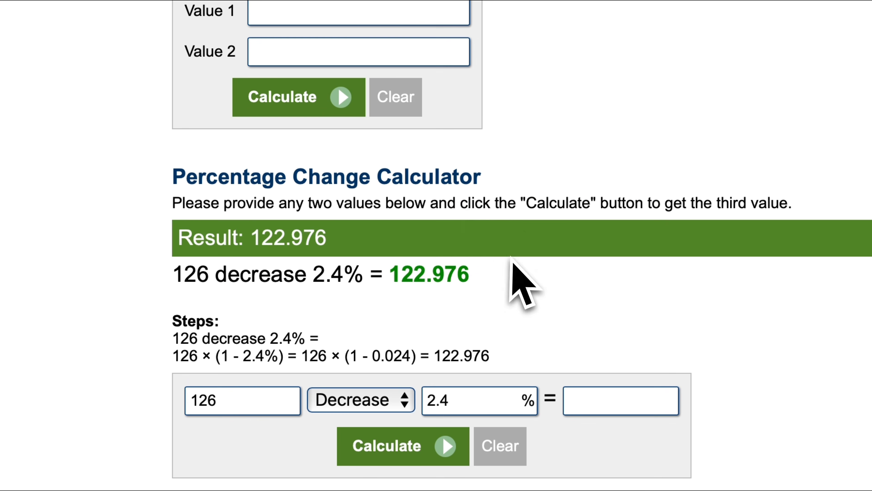
pyautogui.moveTo(511, 277); pyautogui.dragTo(392, 274)
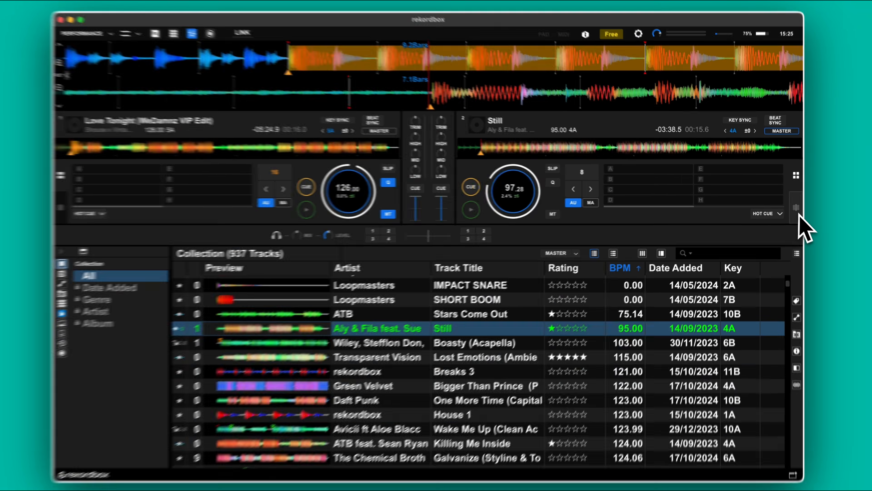
# - Back in rekordbox, open the beat grid editor for Still on deck 2 and set its tempo to 123 BPM
pyautogui.click(795, 207)
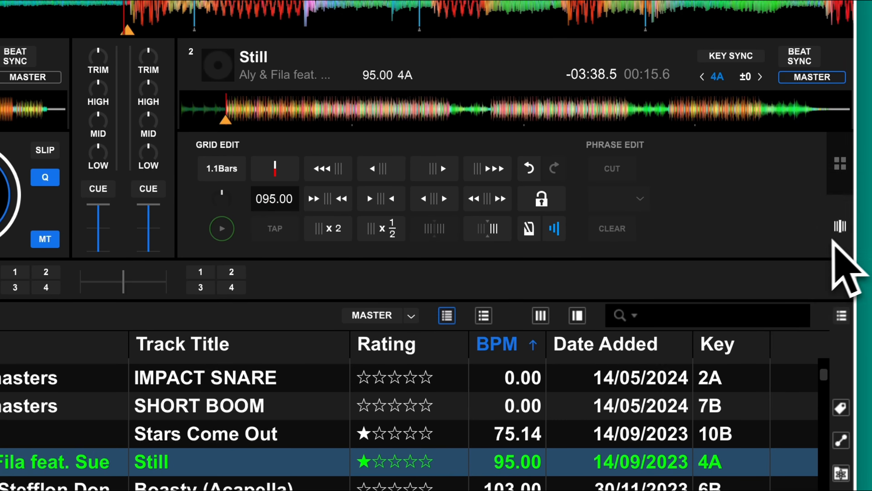
pyautogui.doubleClick(512, 193)
pyautogui.write('123')
pyautogui.press('Return')
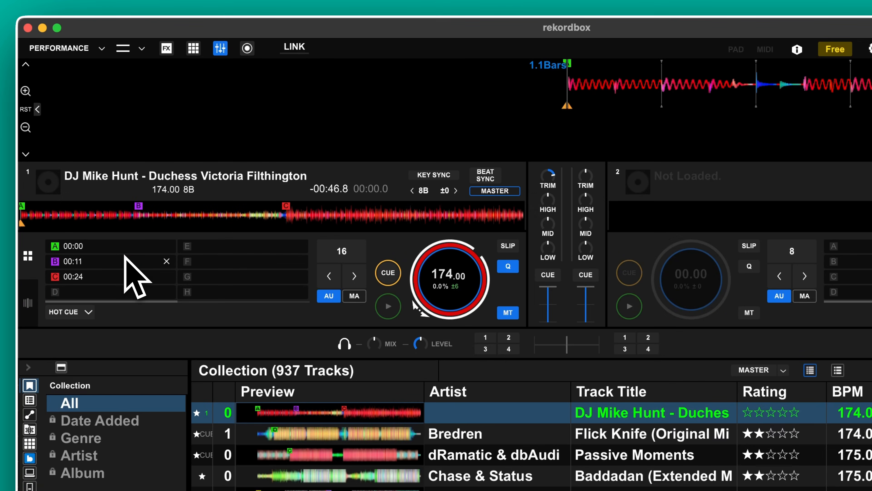
# - Audition hot cues A, B and C of the Duchess Victoria Filthington track and scrub through the section after cue B
pyautogui.click(117, 247)
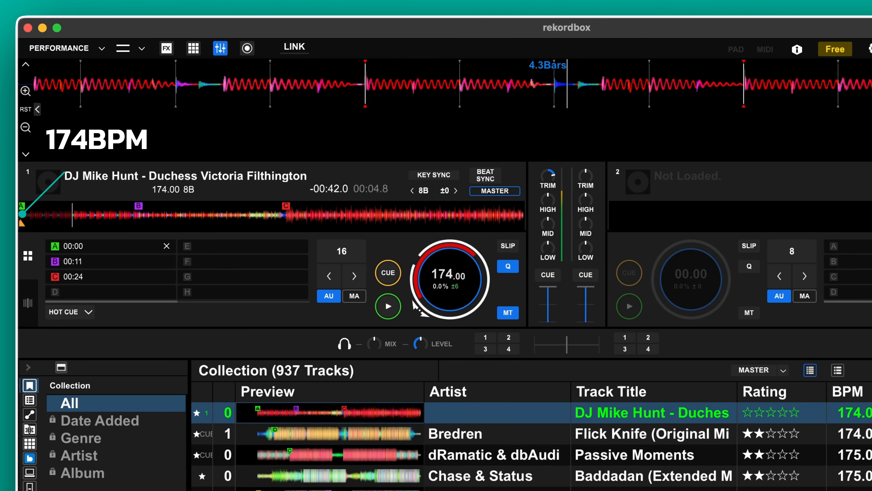
pyautogui.click(105, 265)
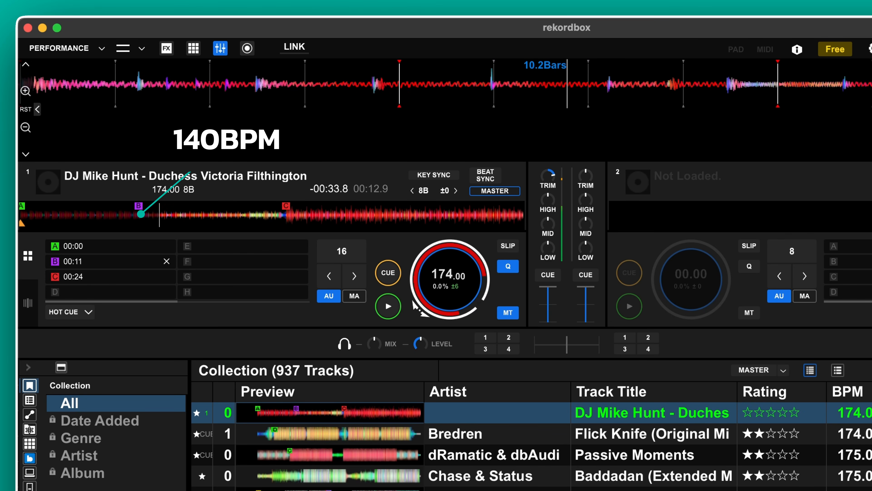
pyautogui.click(95, 277)
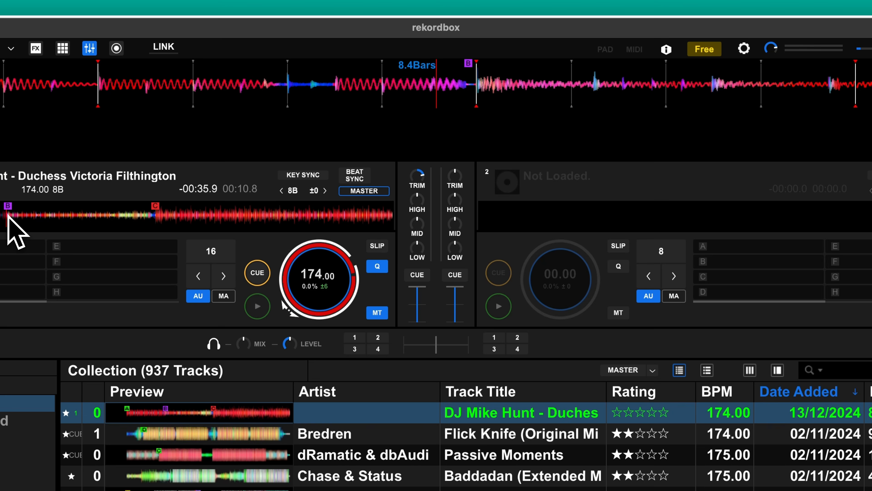
pyautogui.moveTo(8, 214); pyautogui.dragTo(44, 214)
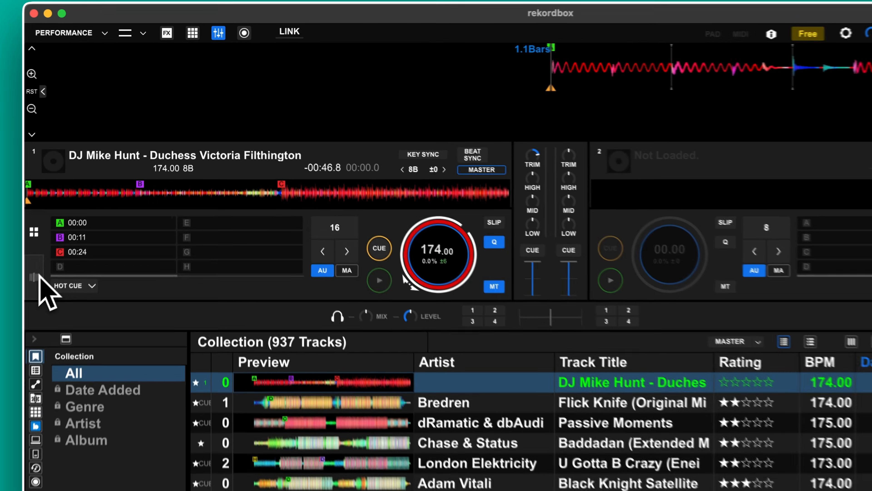
# - Open the beat grid editor for Duchess Victoria Filthington and set the grid from hot cue B onward to 140 BPM
pyautogui.click(80, 206)
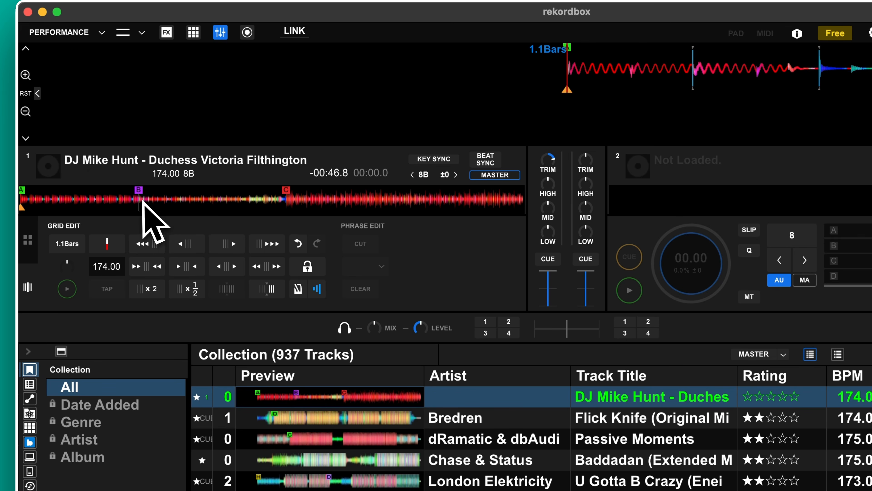
pyautogui.click(139, 201)
pyautogui.moveTo(772, 73); pyautogui.dragTo(716, 72)
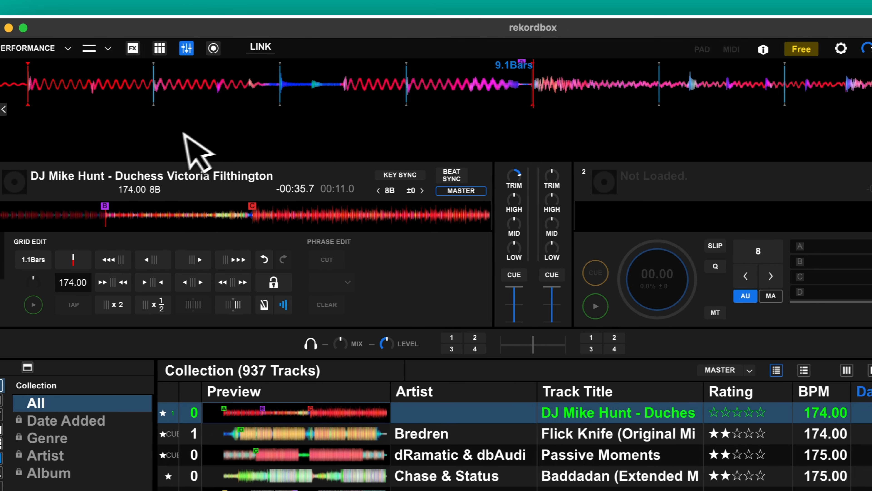
pyautogui.click(29, 91)
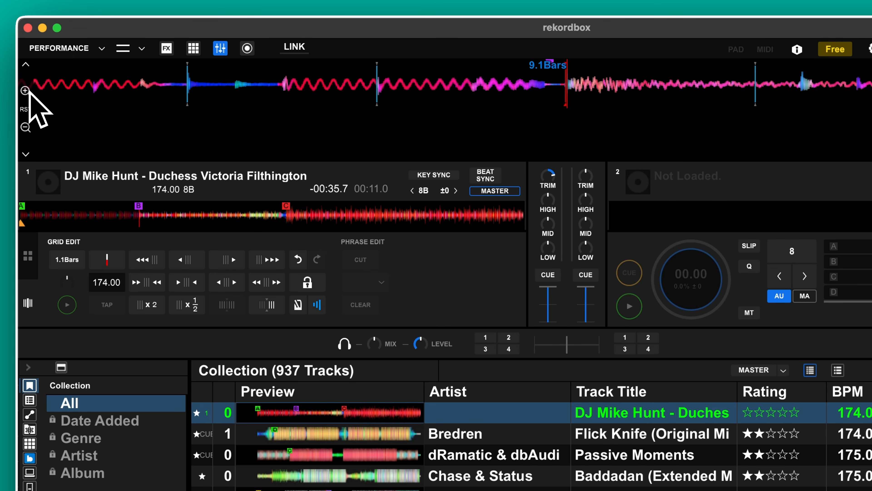
pyautogui.click(29, 91)
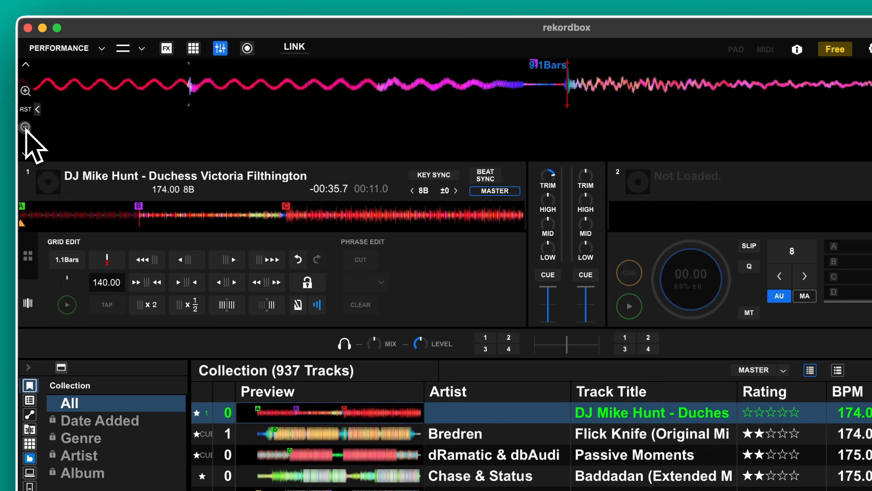
pyautogui.click(25, 127)
pyautogui.click(25, 127)
pyautogui.click(25, 128)
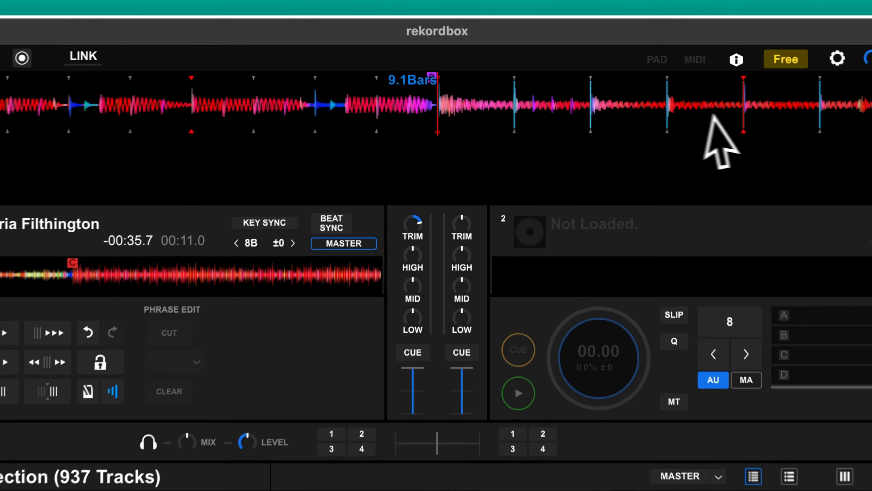
# - Check the grid through the second tempo change, set it to 174 BPM from hot cue C onward and play the section
pyautogui.moveTo(767, 104); pyautogui.dragTo(405, 123)
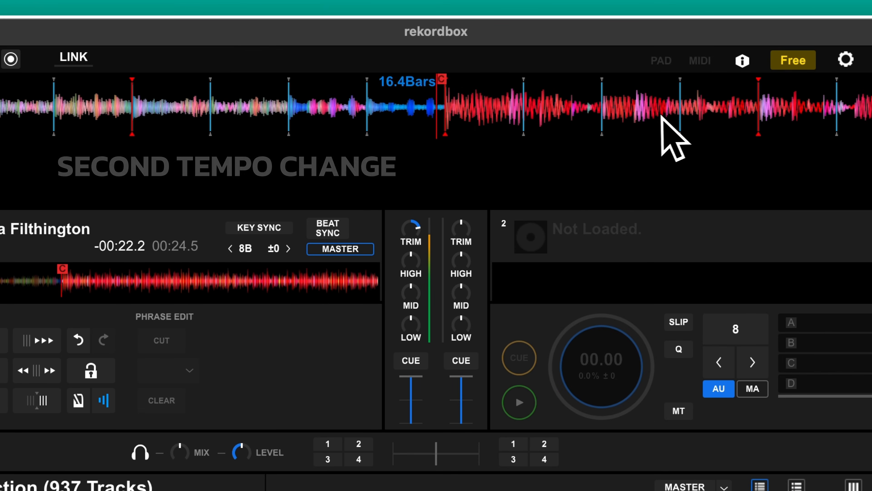
pyautogui.moveTo(671, 140); pyautogui.dragTo(53, 80)
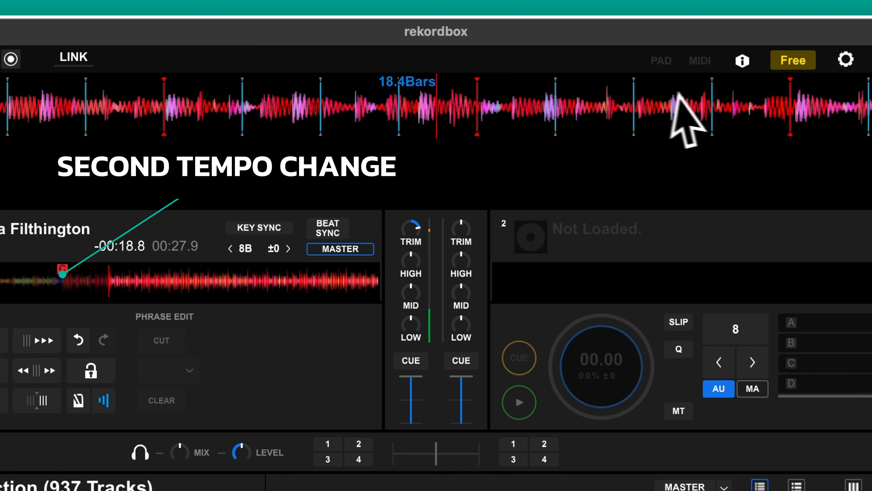
pyautogui.moveTo(674, 96); pyautogui.dragTo(336, 107)
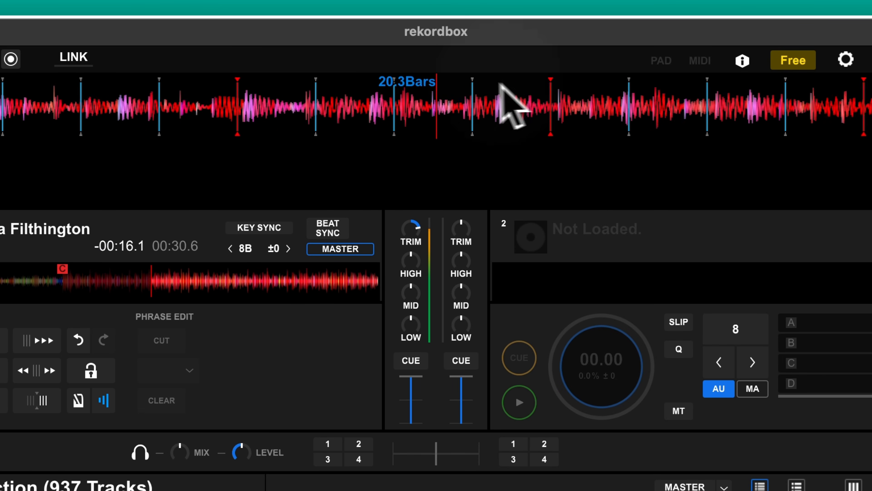
pyautogui.moveTo(500, 86); pyautogui.dragTo(220, 127)
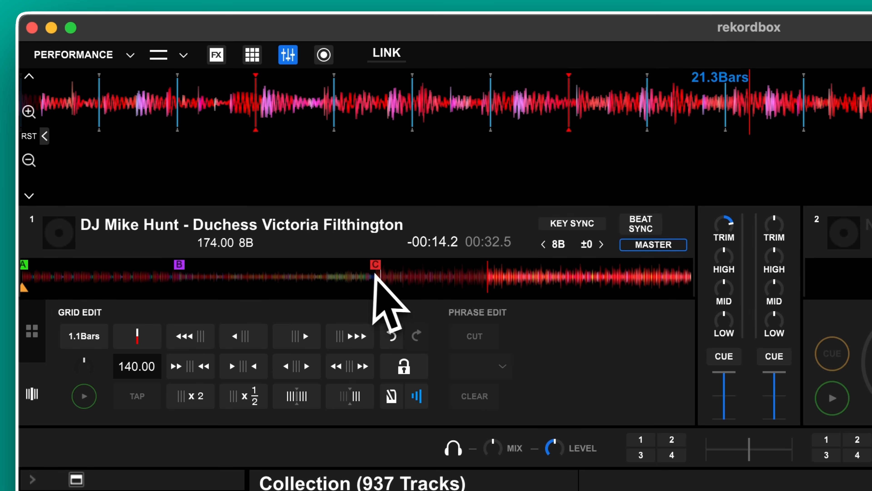
pyautogui.click(375, 275)
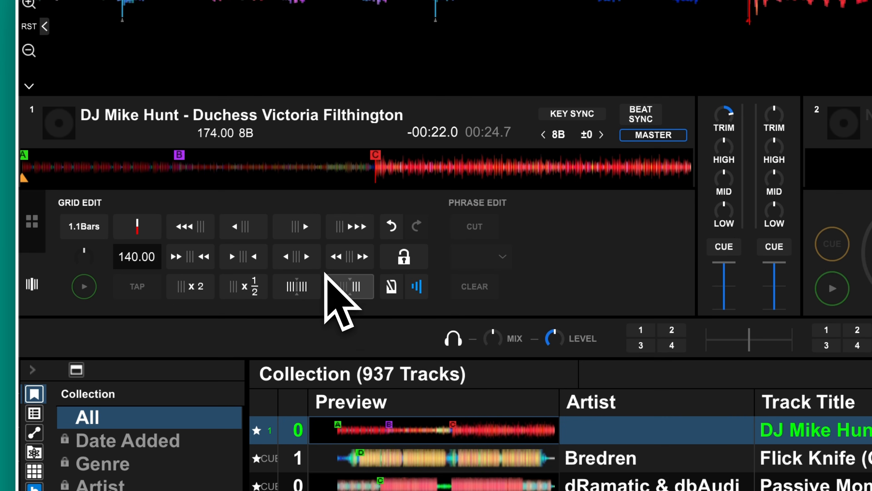
pyautogui.click(147, 260)
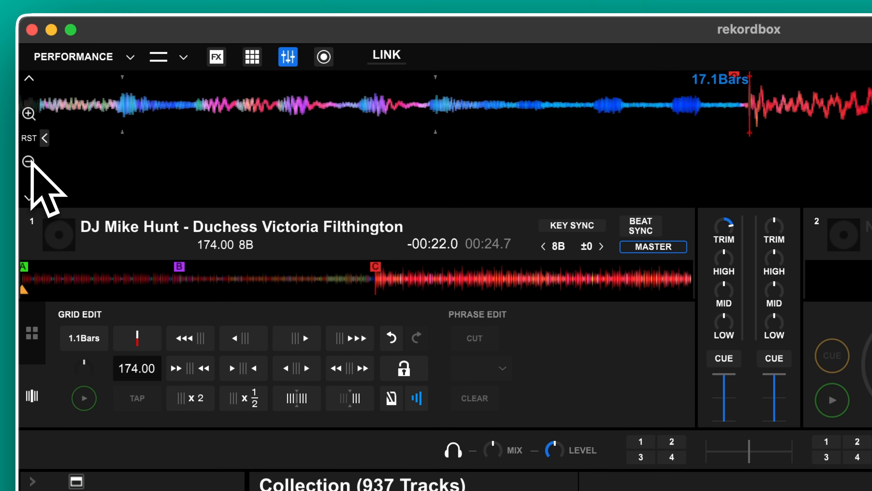
pyautogui.click(31, 51)
pyautogui.click(31, 51)
pyautogui.press('space')
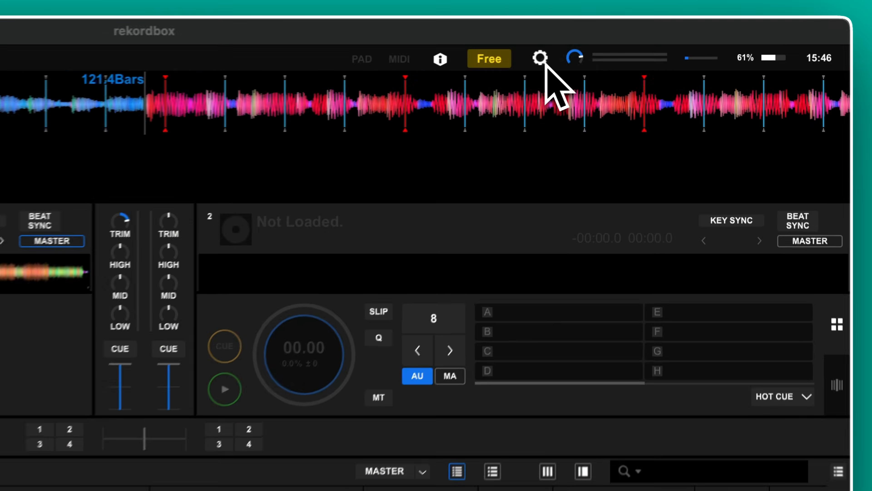
# - Set the track analysis mode to Dynamic in the analysis preferences
pyautogui.click(641, 37)
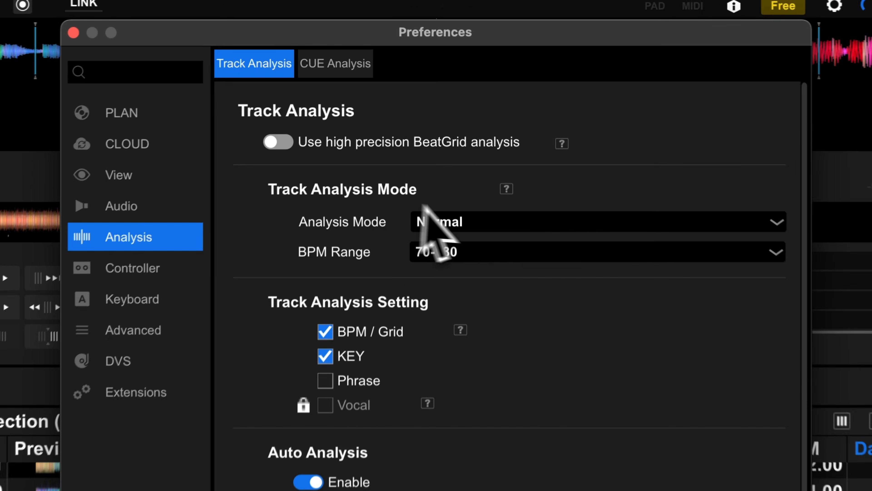
pyautogui.click(511, 222)
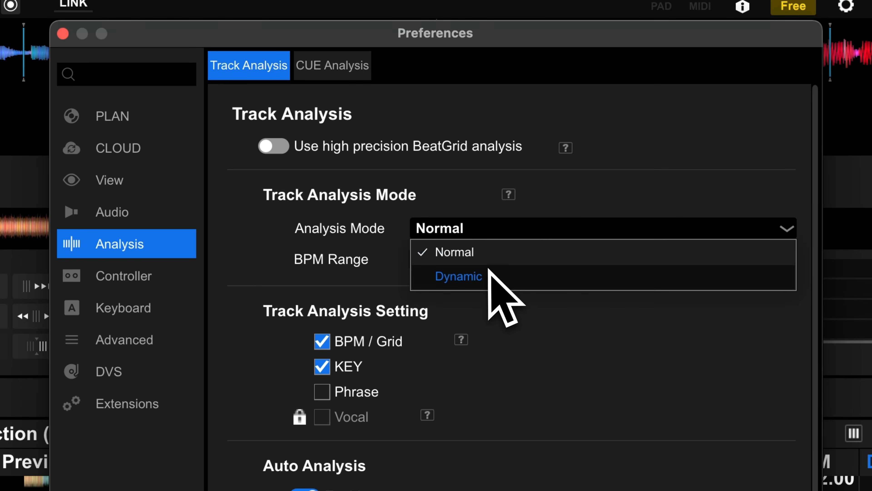
pyautogui.click(489, 273)
pyautogui.click(63, 33)
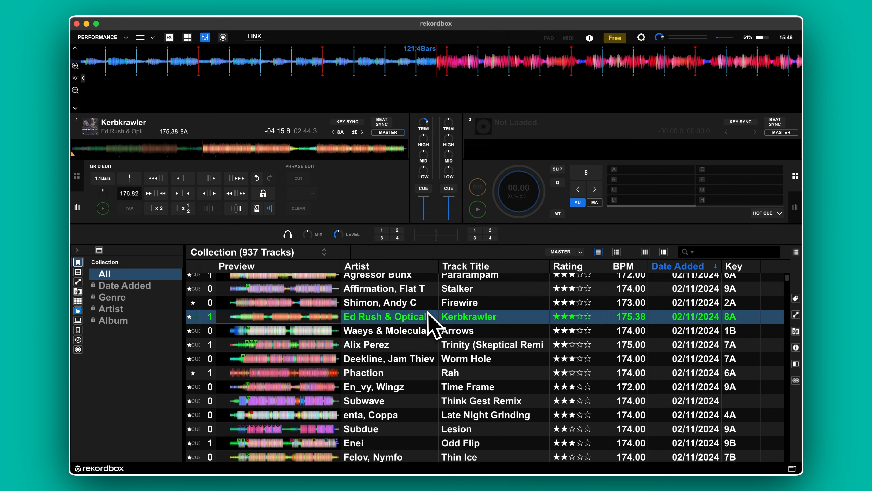
# - Reanalyze Kerbkrawler with BPM / Grid and KEY in Dynamic mode, using the 70-180 BPM range
pyautogui.rightClick(432, 314)
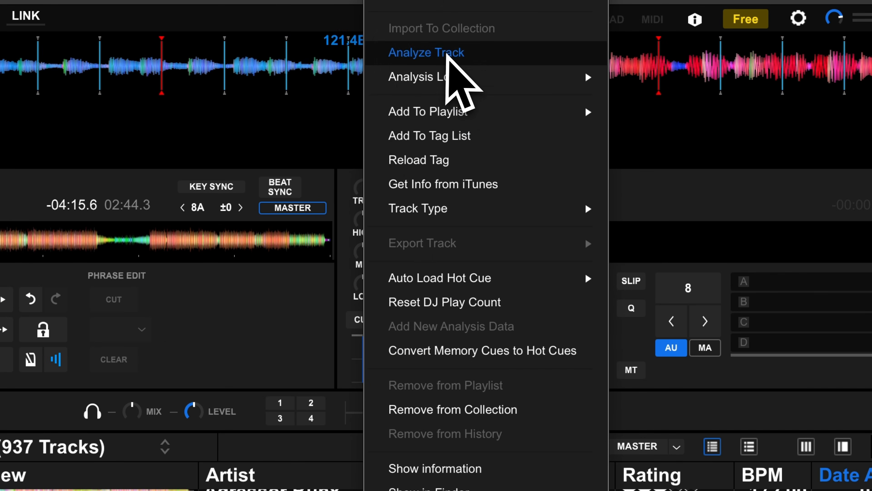
pyautogui.click(446, 53)
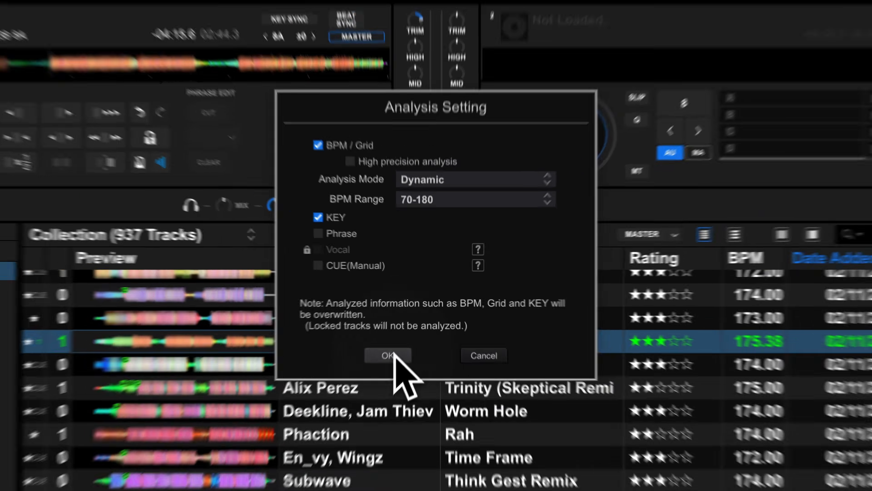
pyautogui.click(386, 367)
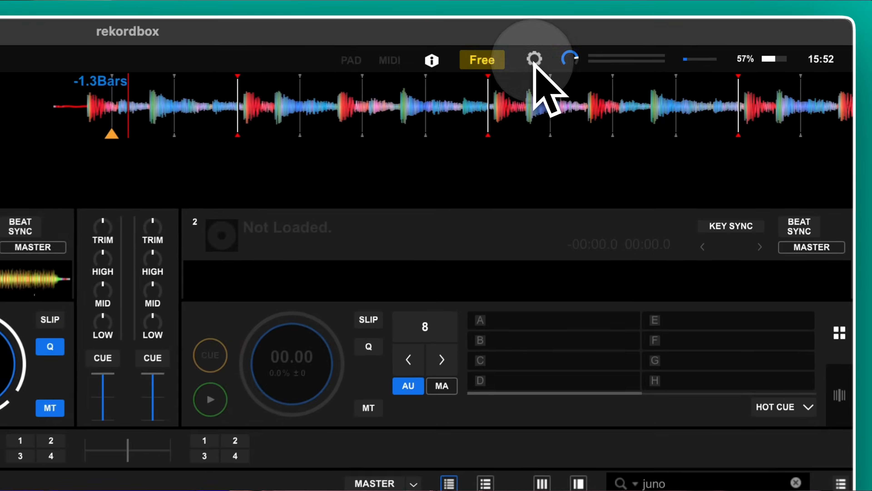
# - Enable high precision BeatGrid analysis in the preferences, review the analysis modes and keep Normal
pyautogui.click(534, 59)
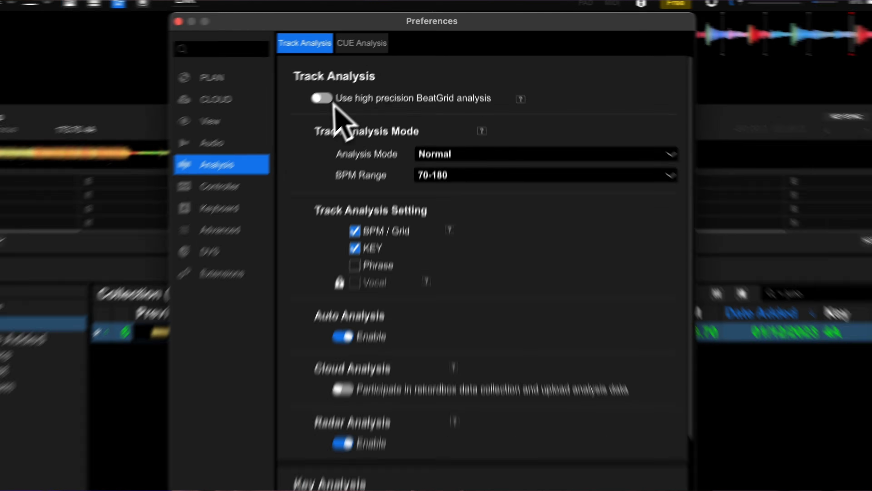
pyautogui.click(326, 101)
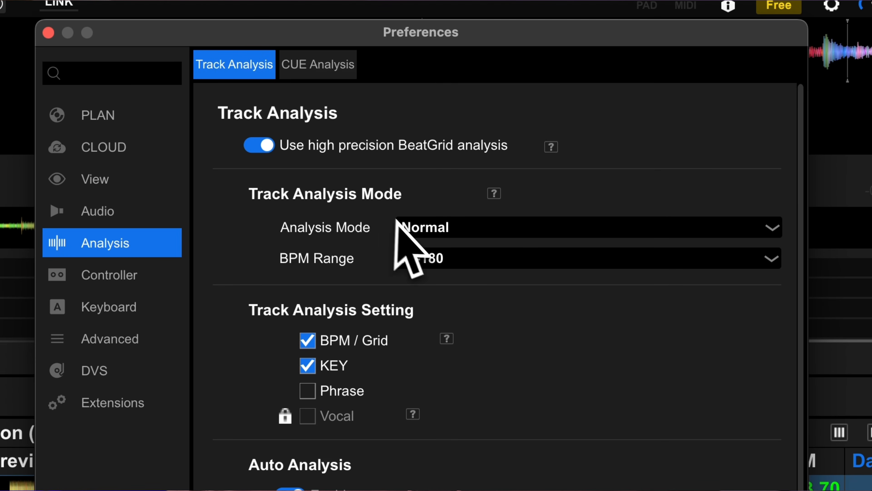
pyautogui.click(427, 228)
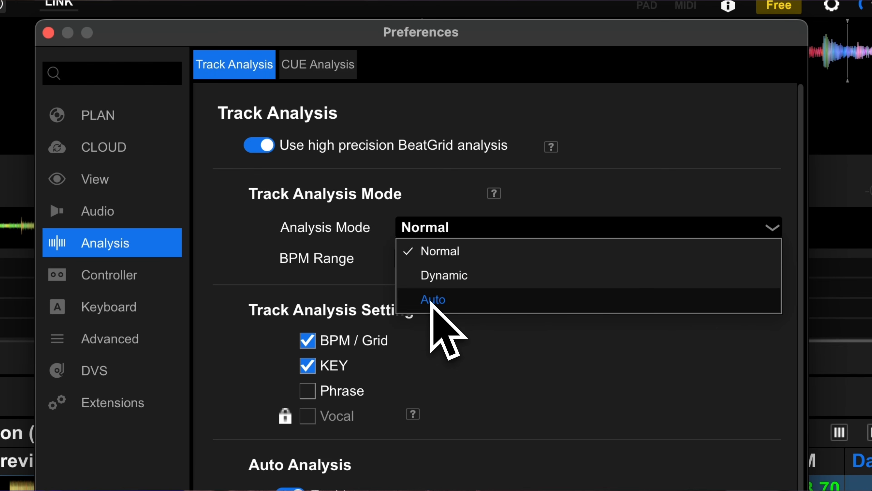
pyautogui.click(432, 250)
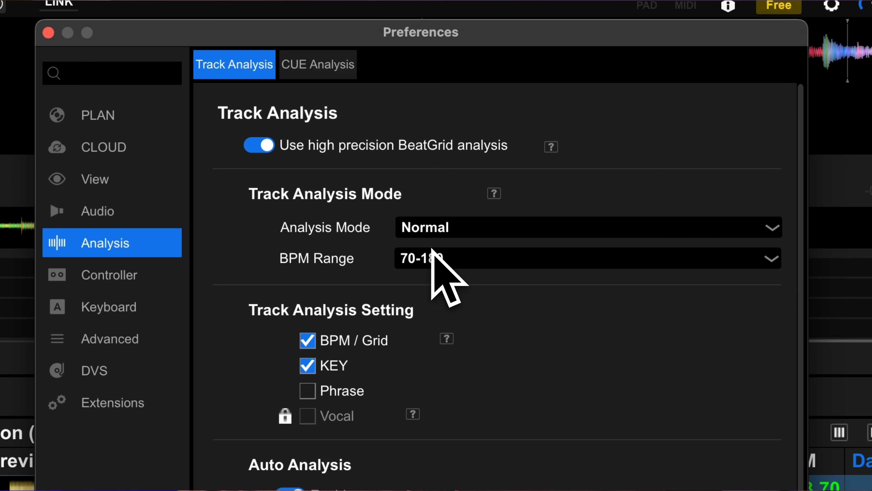
pyautogui.click(48, 32)
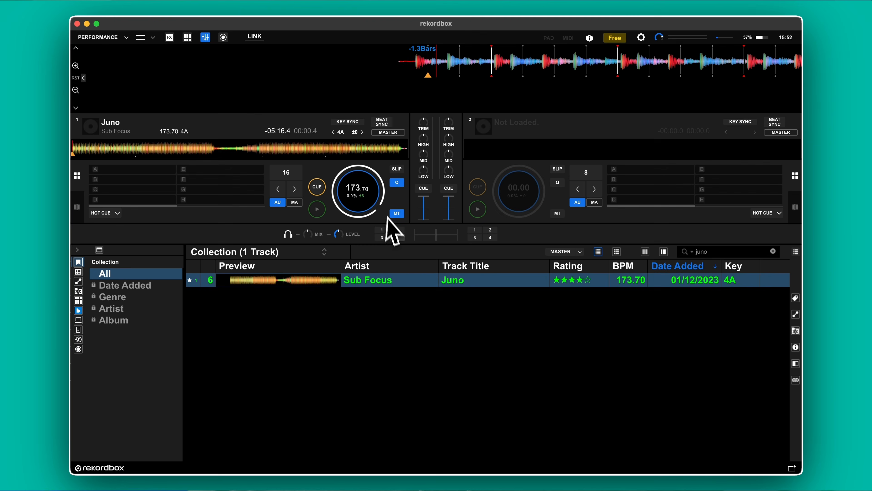
# - Reanalyze Juno with high precision BPM / Grid and KEY analysis in Normal mode
pyautogui.rightClick(394, 278)
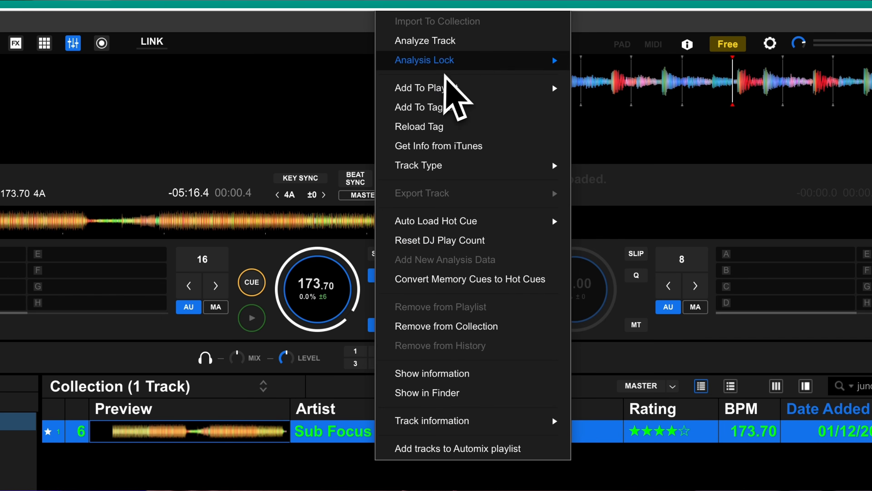
pyautogui.click(487, 38)
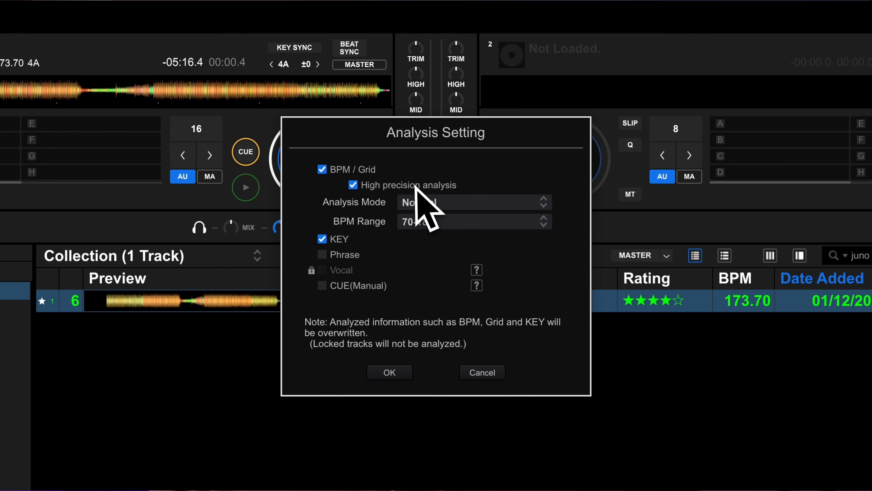
pyautogui.click(390, 372)
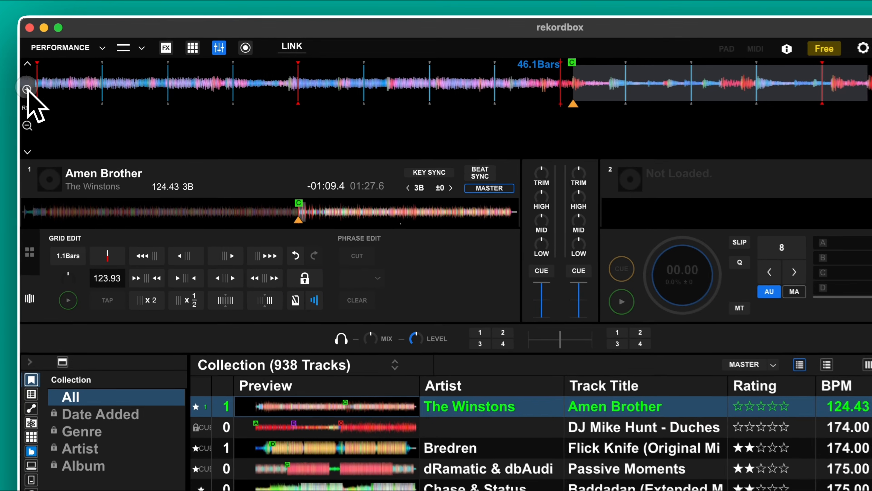
# - Align the playhead with the first beat at Amen Brother's hot cue C and set the grid from there to 110 BPM
pyautogui.click(76, 65)
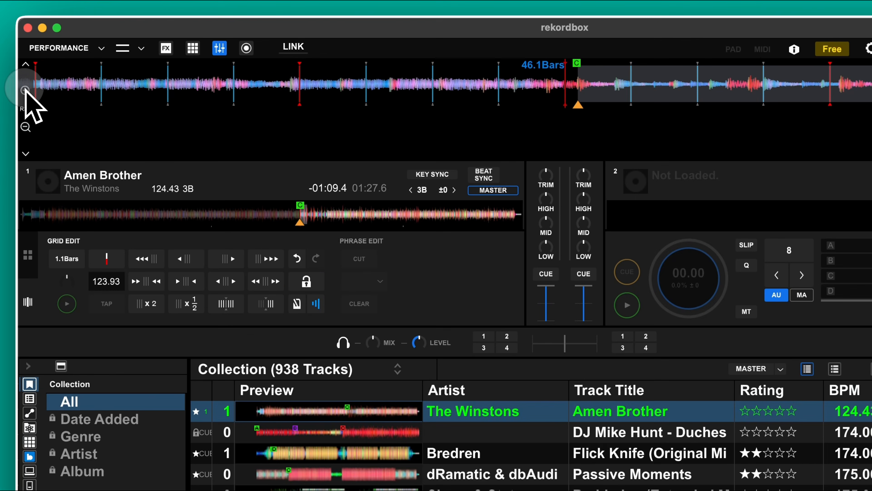
pyautogui.click(25, 89)
pyautogui.click(25, 89)
pyautogui.click(25, 89)
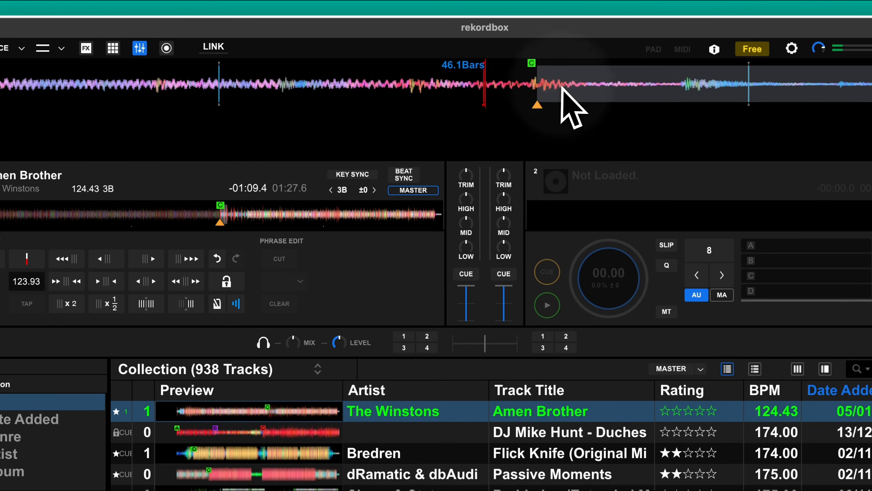
pyautogui.moveTo(562, 86); pyautogui.dragTo(514, 88)
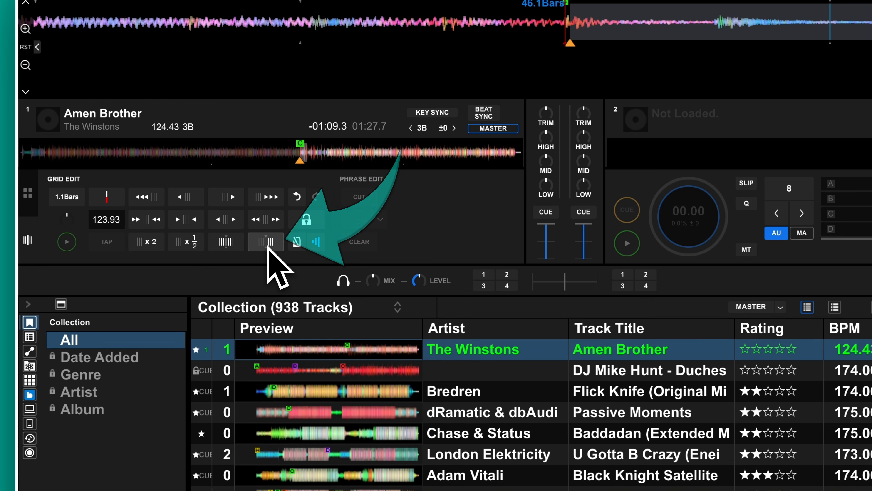
pyautogui.click(106, 219)
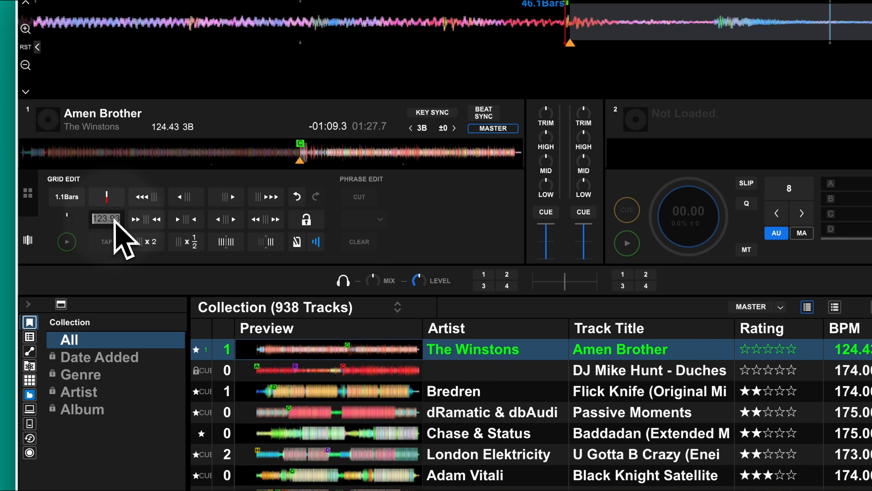
pyautogui.write('110')
pyautogui.press('Return')
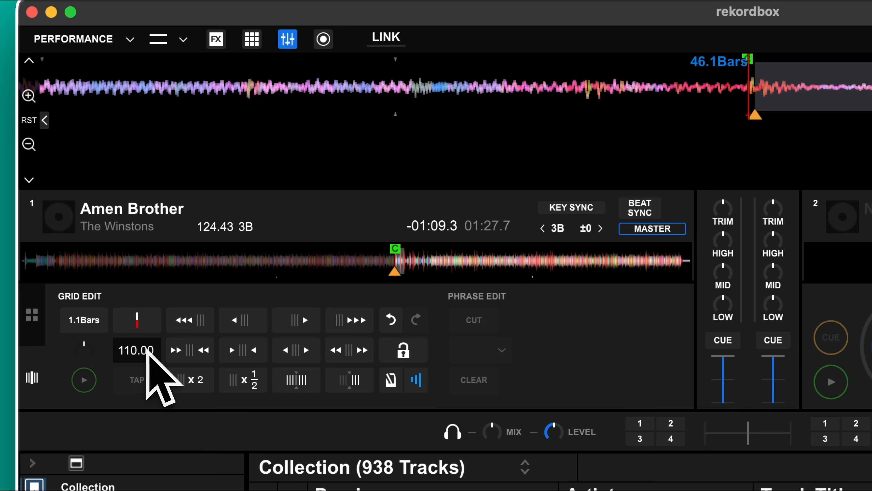
pyautogui.click(29, 146)
pyautogui.click(29, 145)
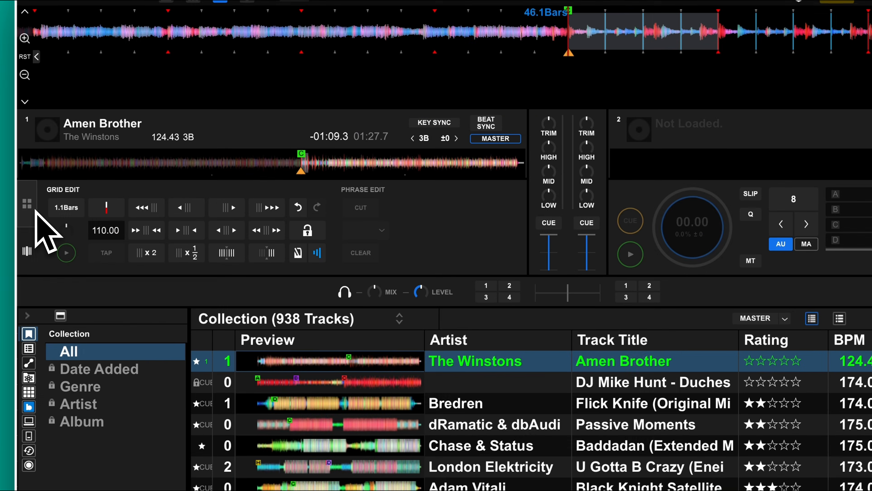
# - Create an 8-beat loop at Amen Brother's hot cue C position, store it as hot cue A and play it
pyautogui.click(35, 210)
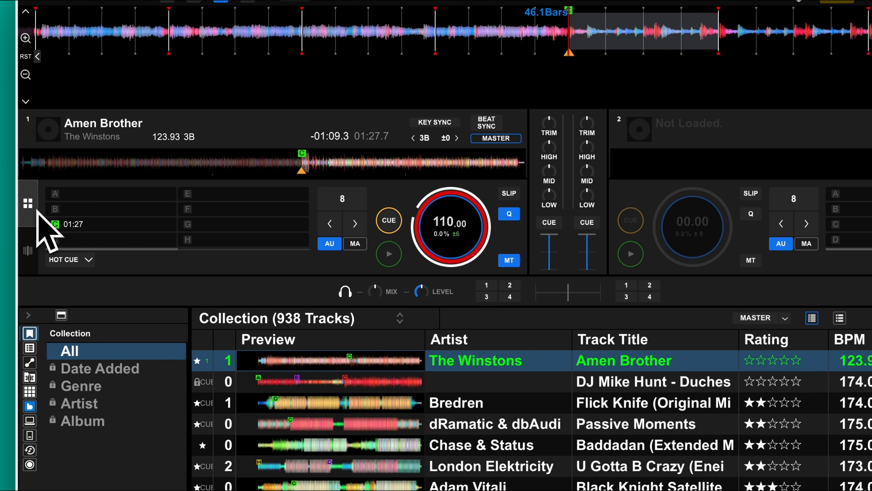
pyautogui.click(339, 202)
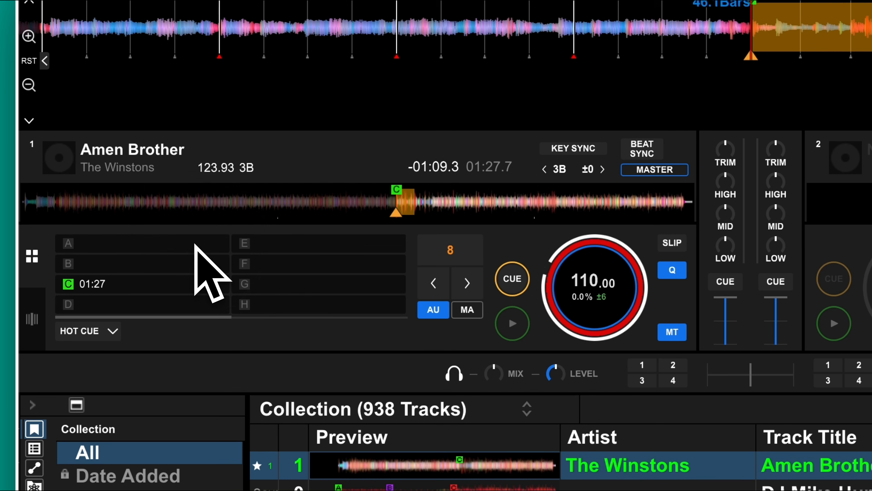
pyautogui.click(148, 195)
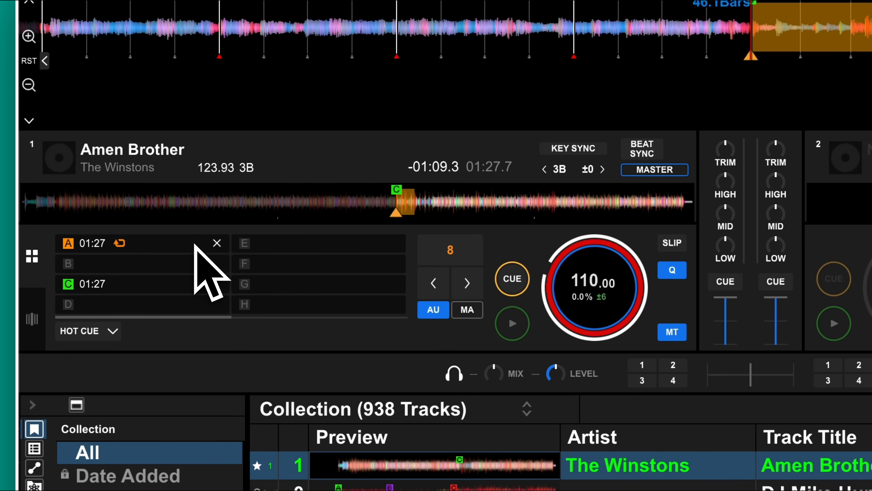
pyautogui.click(120, 246)
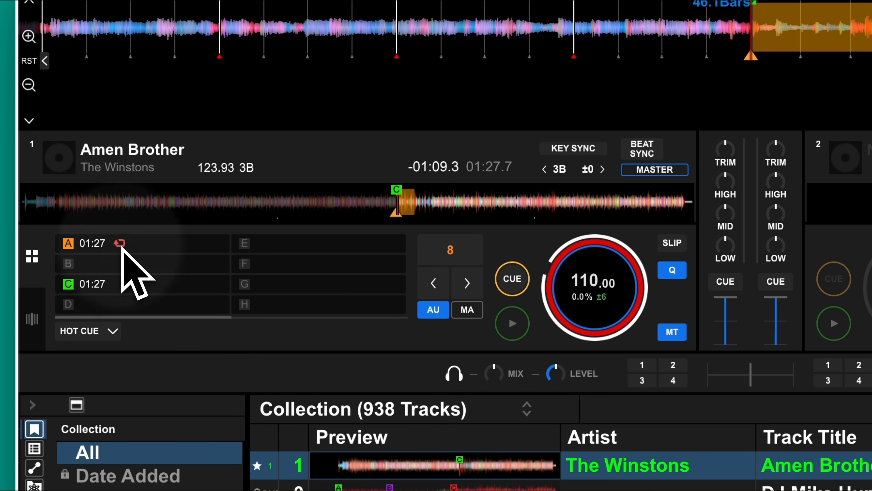
pyautogui.press('space')
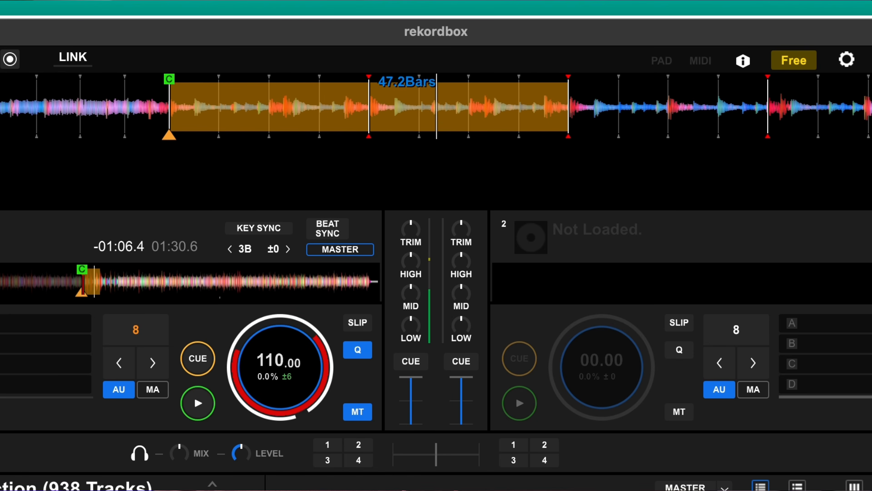